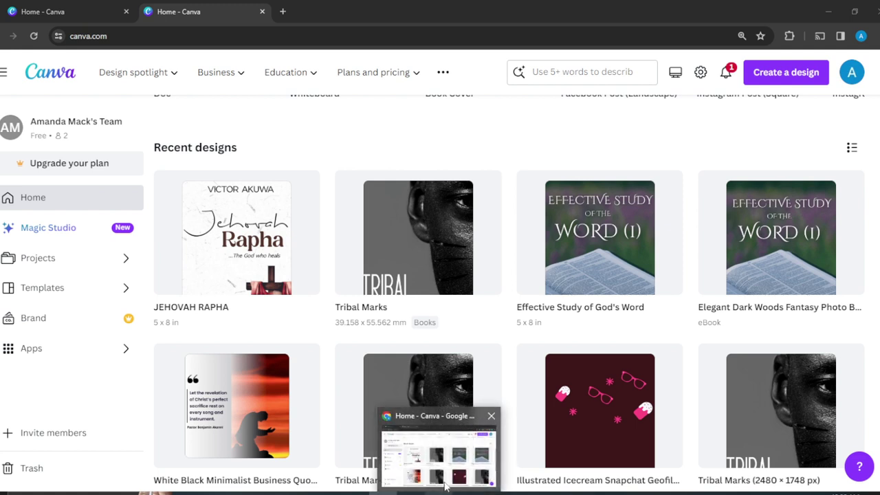
# Bring the Chrome window with Canva's home page forward and scroll up to the search banner
pyautogui.click(445, 485)
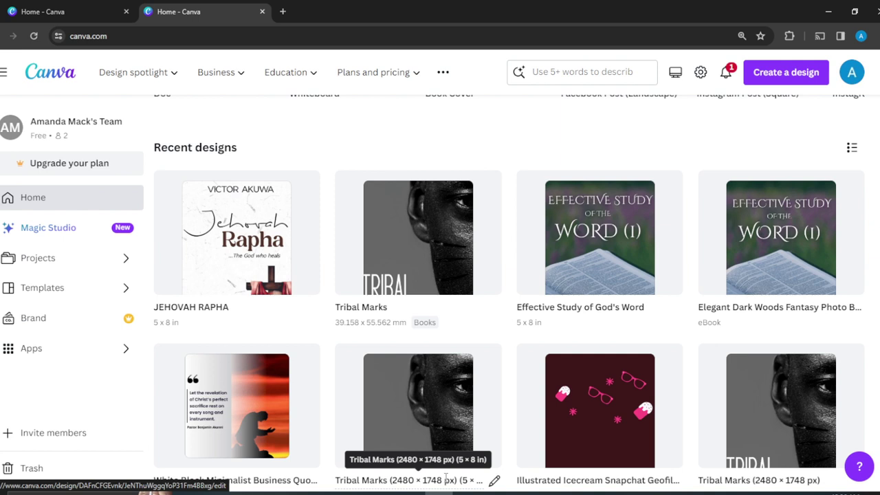
pyautogui.scroll(3, 445, 479)
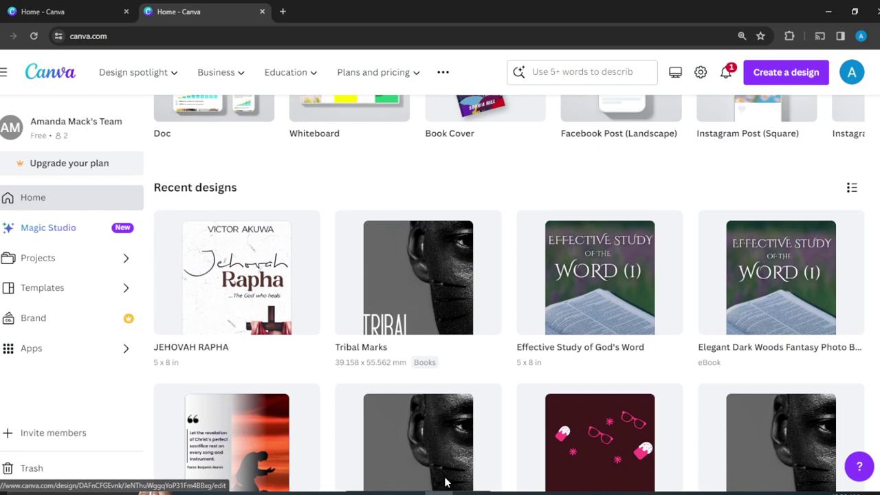
pyautogui.scroll(1, 446, 483)
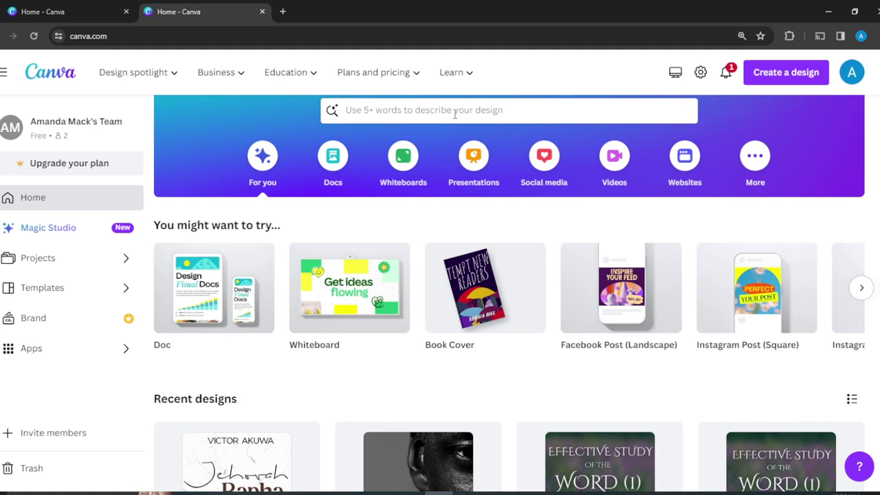
# Search Canva templates for 'instagram story poll'
pyautogui.click(455, 115)
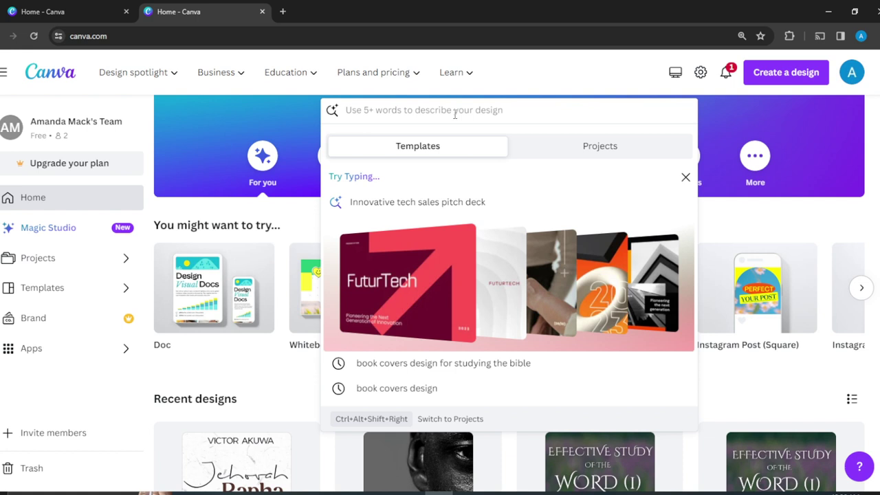
pyautogui.write('instagr')
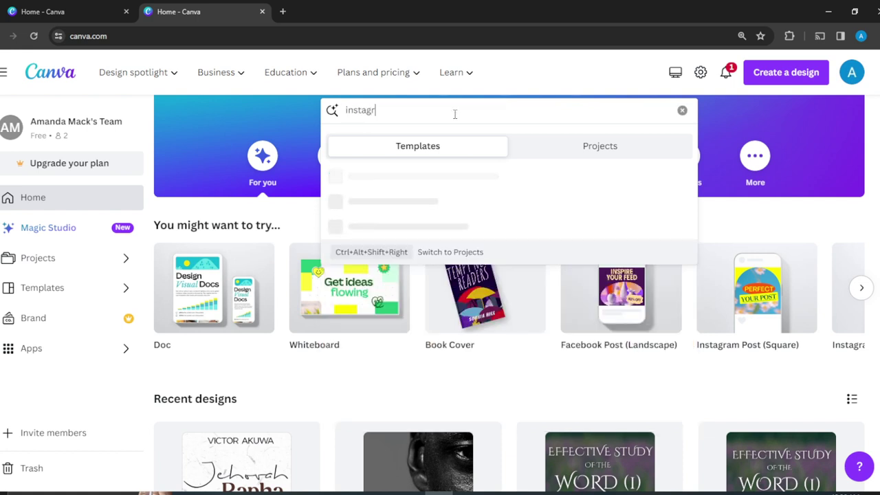
pyautogui.write('am st')
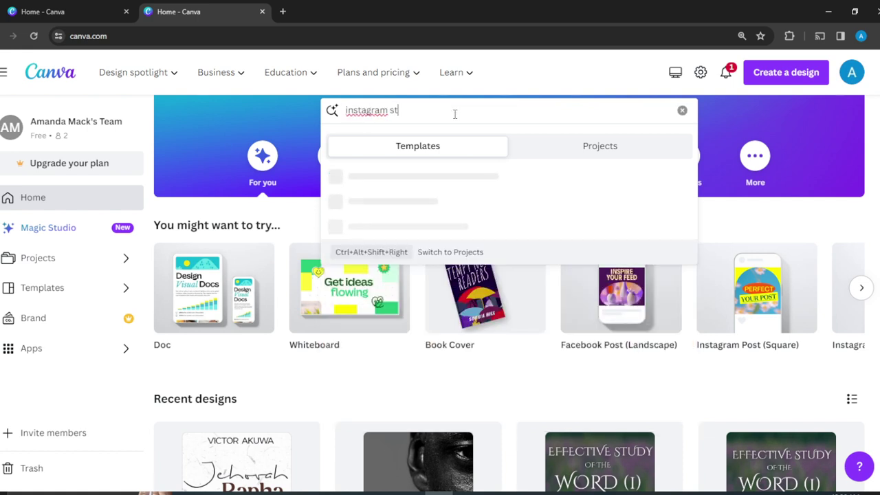
pyautogui.write('ory poll')
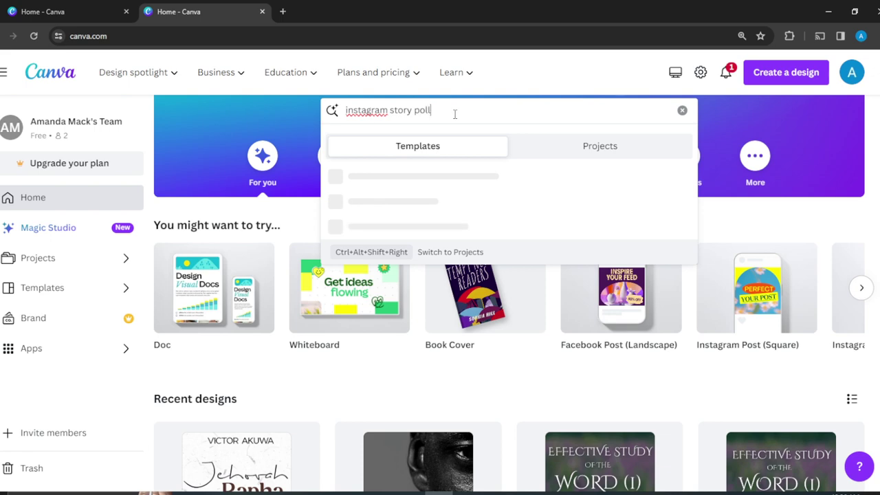
pyautogui.press('Return')
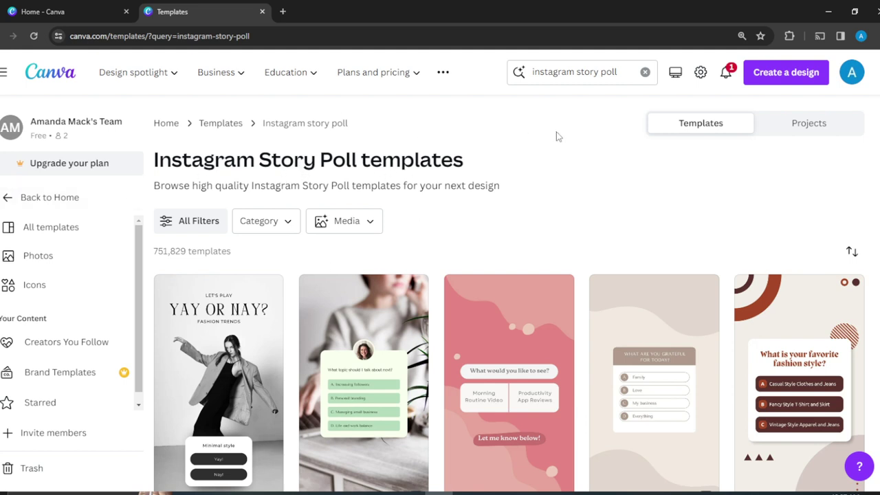
# Browse the poll results and open the brown Brown Elegant Sprinkles fashion poll template
pyautogui.scroll(-3, 557, 225)
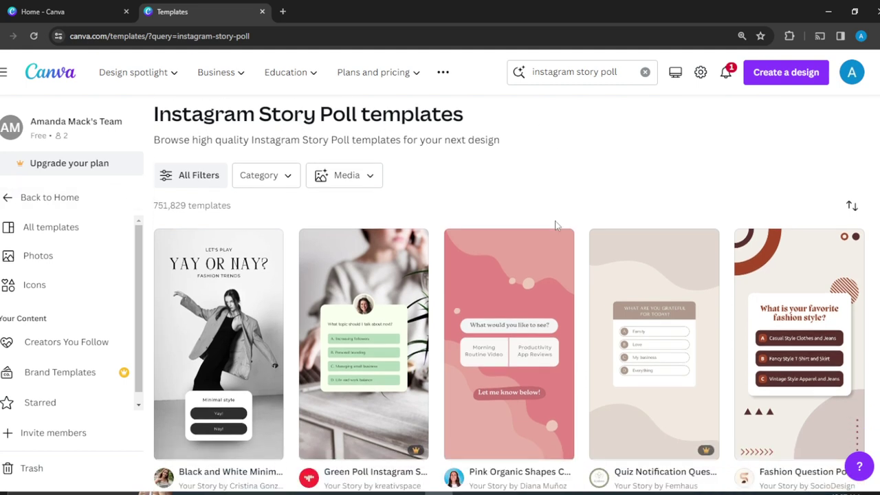
pyautogui.scroll(-2, 556, 226)
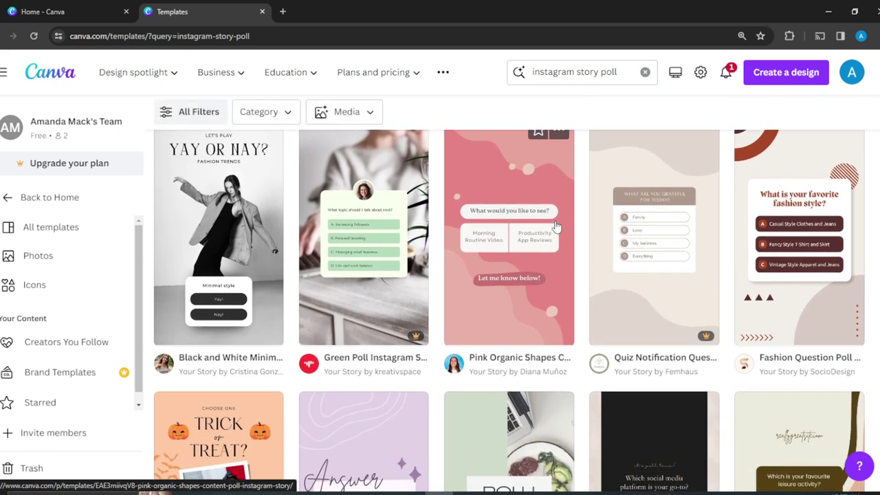
pyautogui.scroll(1, 557, 225)
pyautogui.scroll(-1, 557, 225)
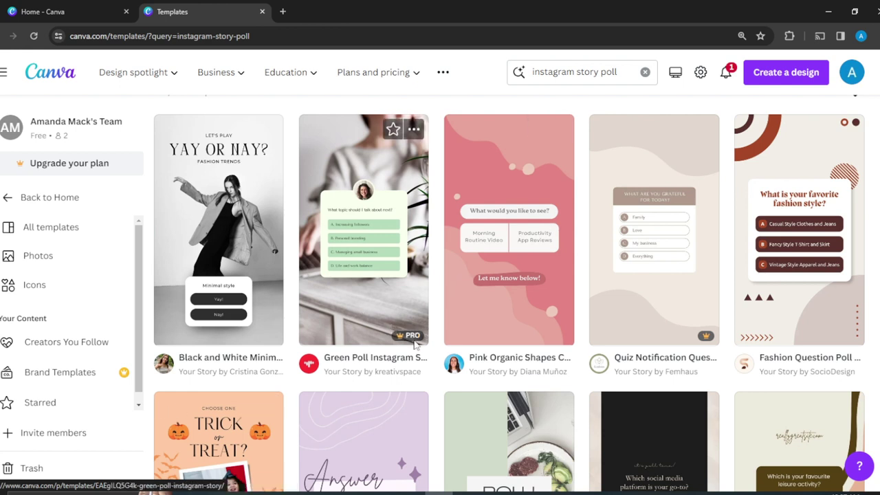
pyautogui.moveTo(415, 340)
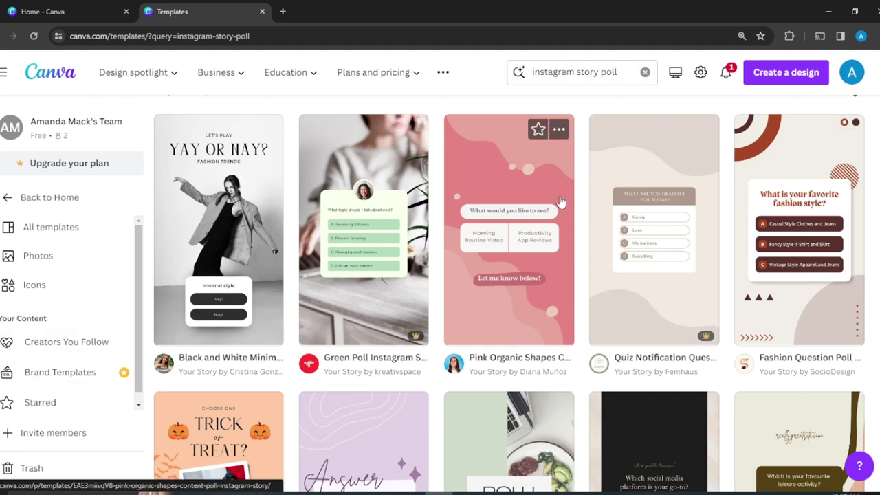
pyautogui.scroll(-2, 560, 202)
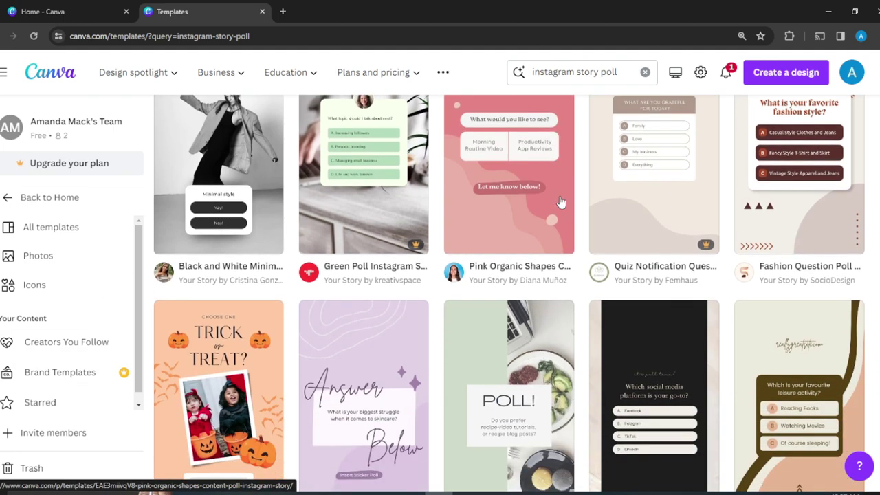
pyautogui.scroll(-2, 560, 201)
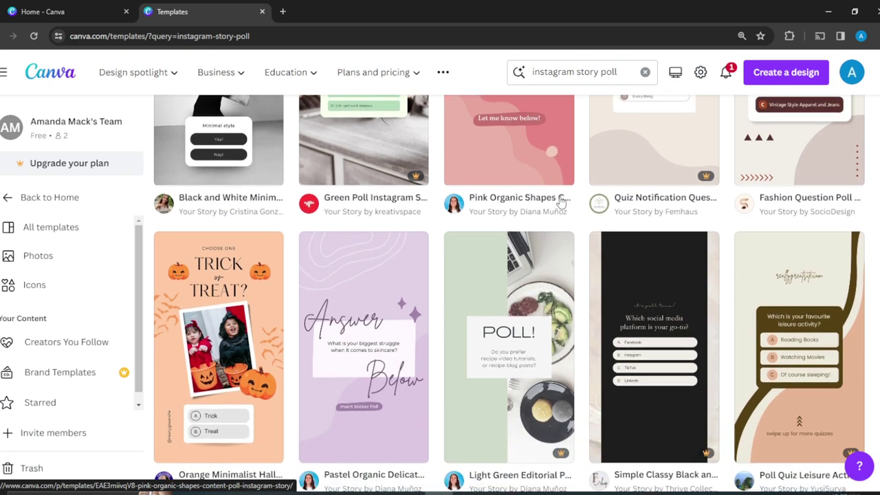
pyautogui.scroll(-2, 560, 202)
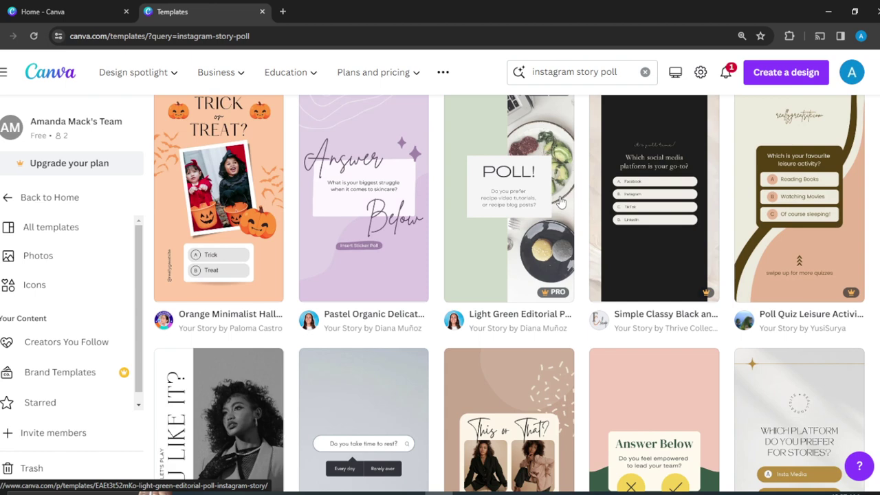
pyautogui.scroll(1, 561, 201)
pyautogui.scroll(1, 561, 201)
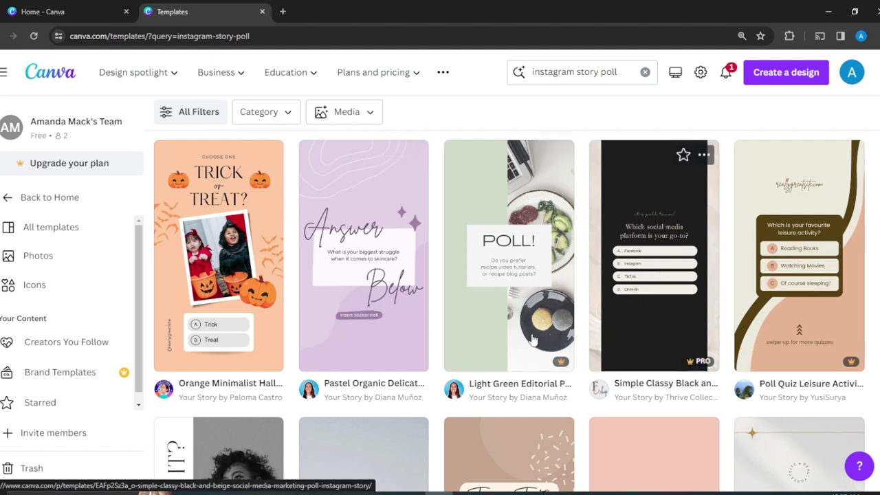
pyautogui.scroll(-5, 517, 407)
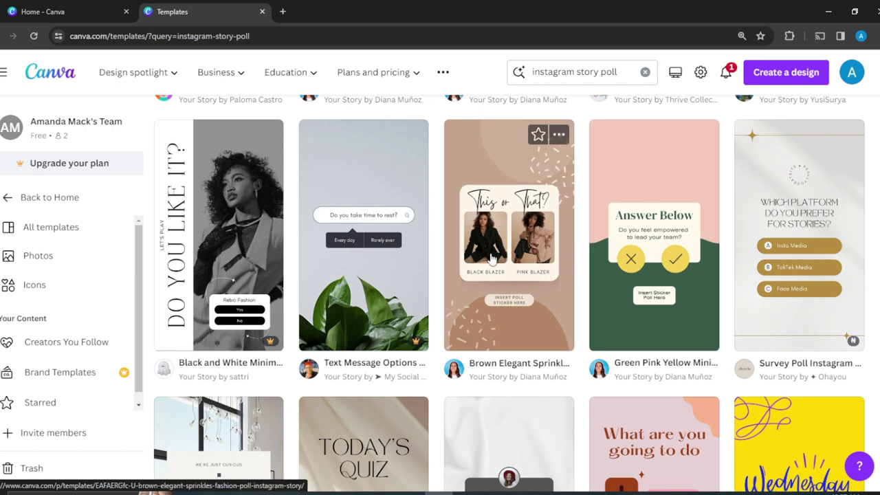
pyautogui.click(473, 269)
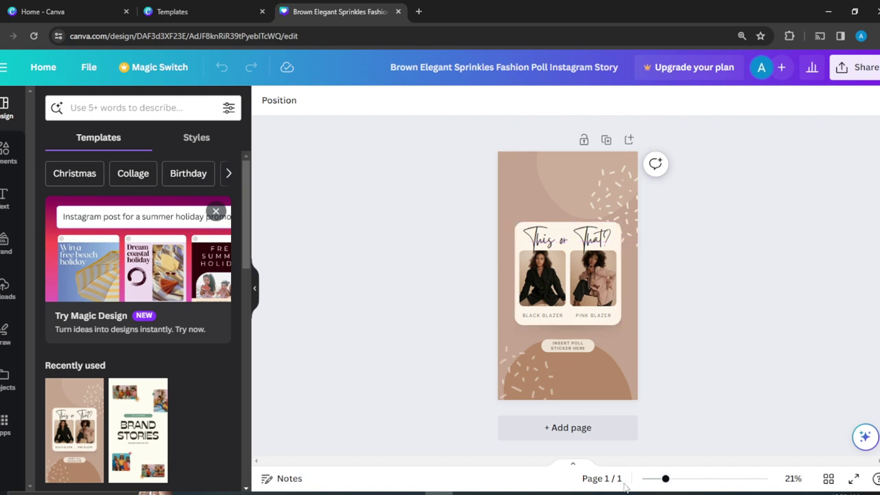
# Zoom in on the poll canvas and select the black blazer photo
pyautogui.moveTo(667, 481); pyautogui.dragTo(682, 481)
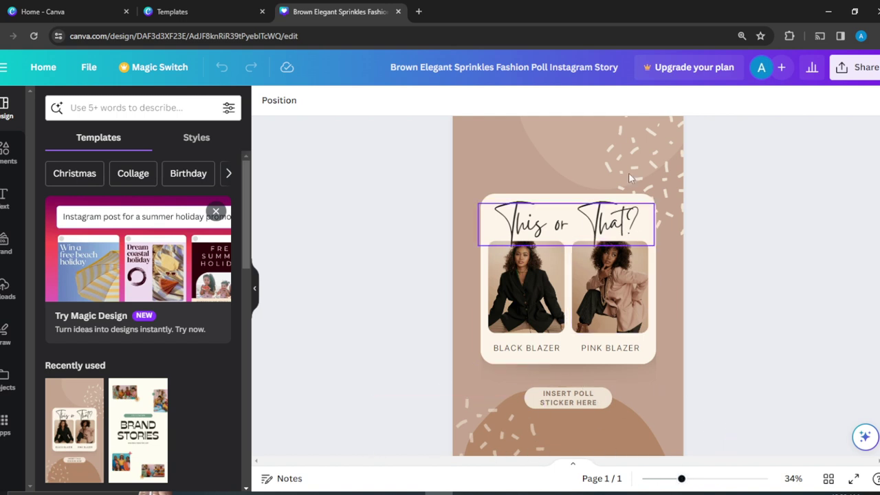
pyautogui.click(527, 300)
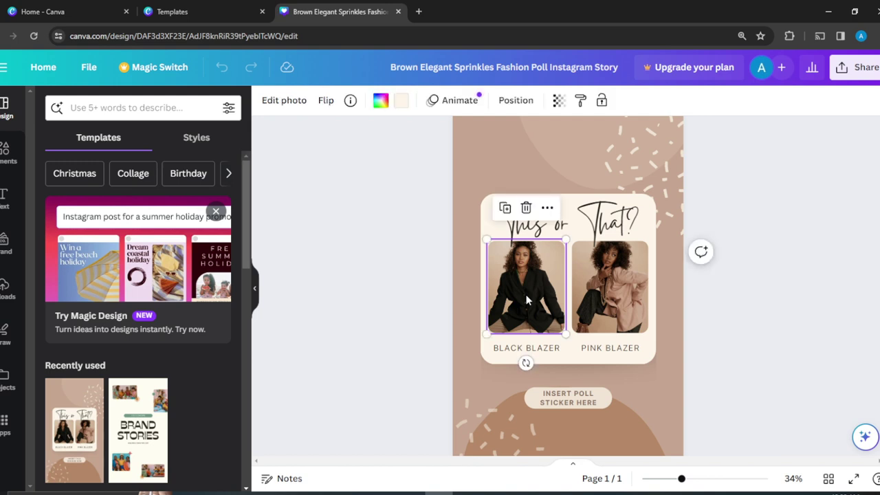
# In a new Chrome tab, search Google for 'book cover design'
pyautogui.click(420, 12)
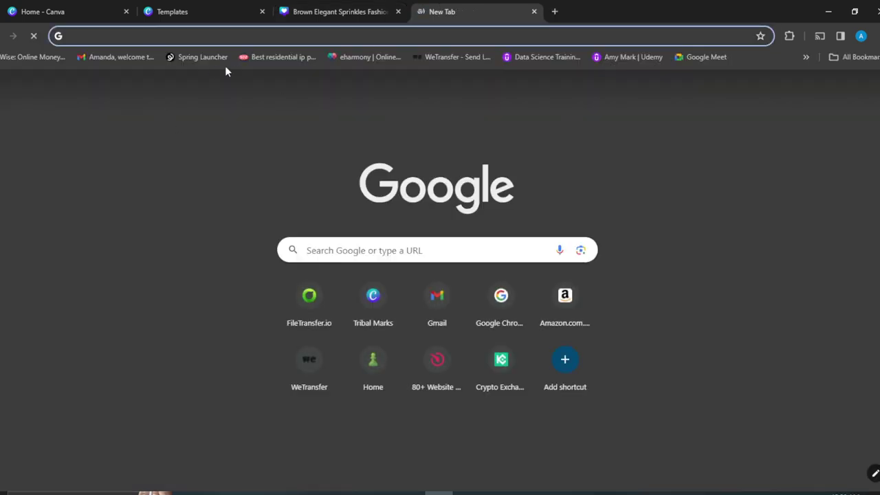
pyautogui.click(265, 39)
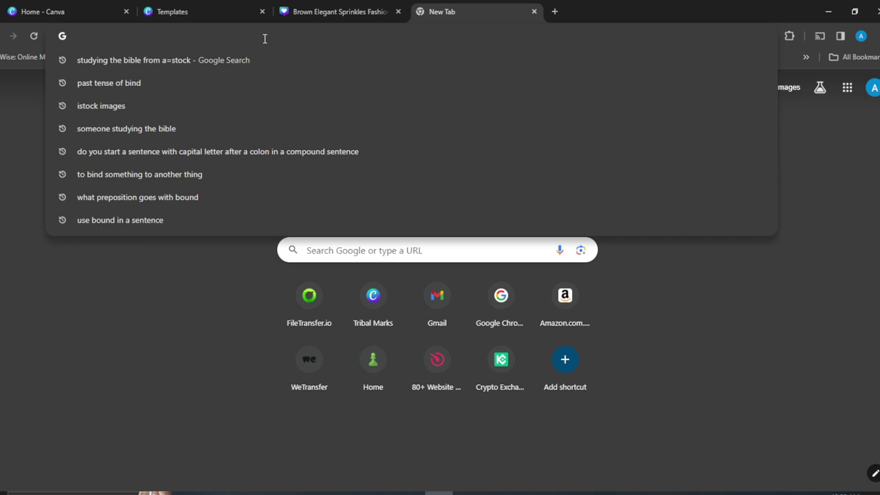
pyautogui.write('book cove')
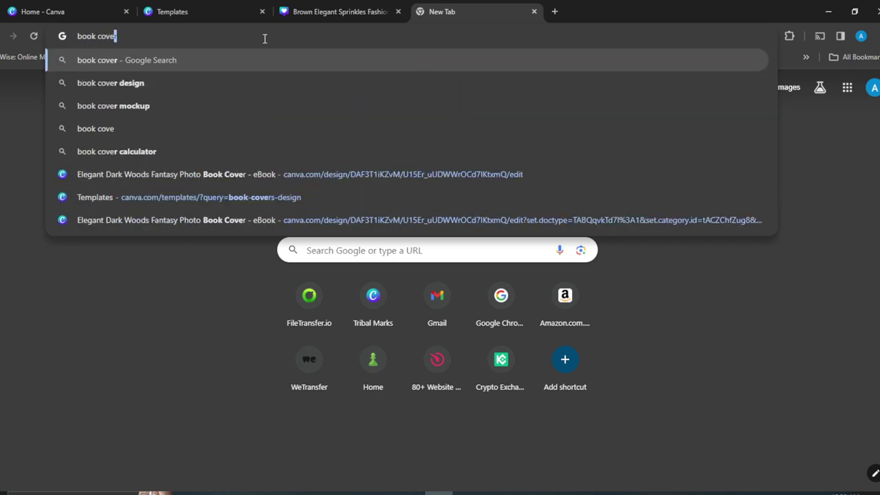
pyautogui.write('r')
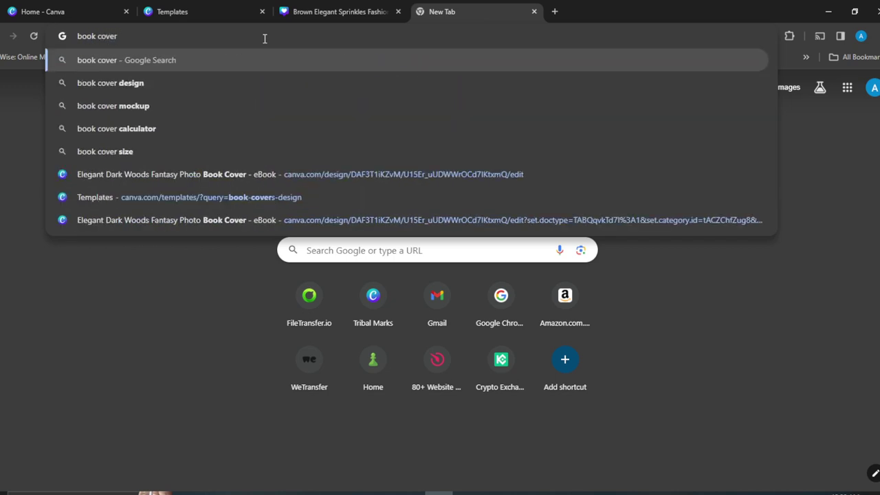
pyautogui.click(231, 89)
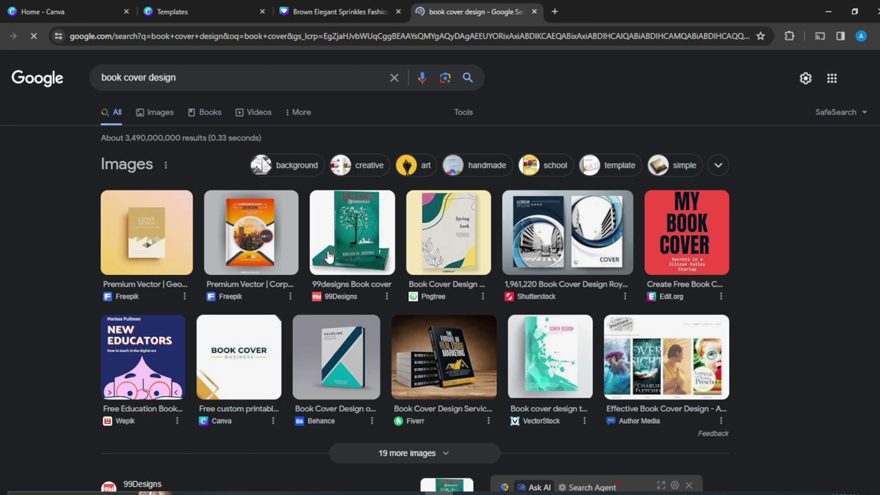
# Save the orange corporate book cover image to Downloads
pyautogui.click(251, 238)
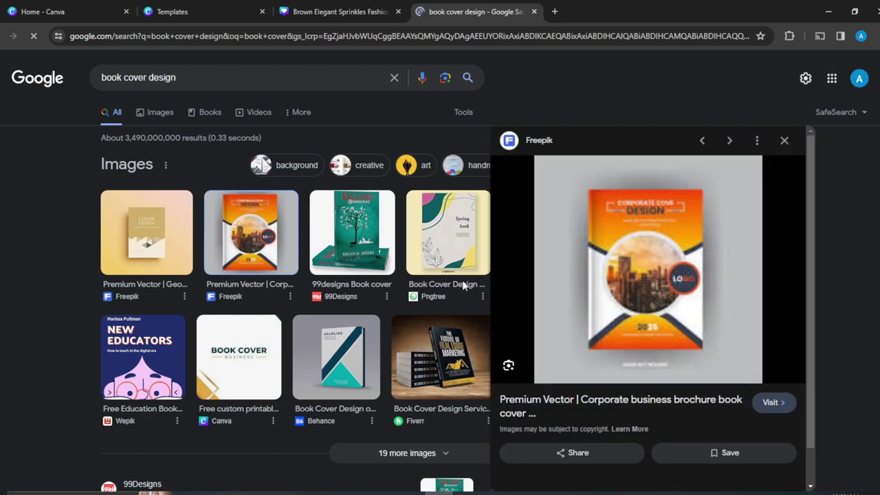
pyautogui.rightClick(713, 264)
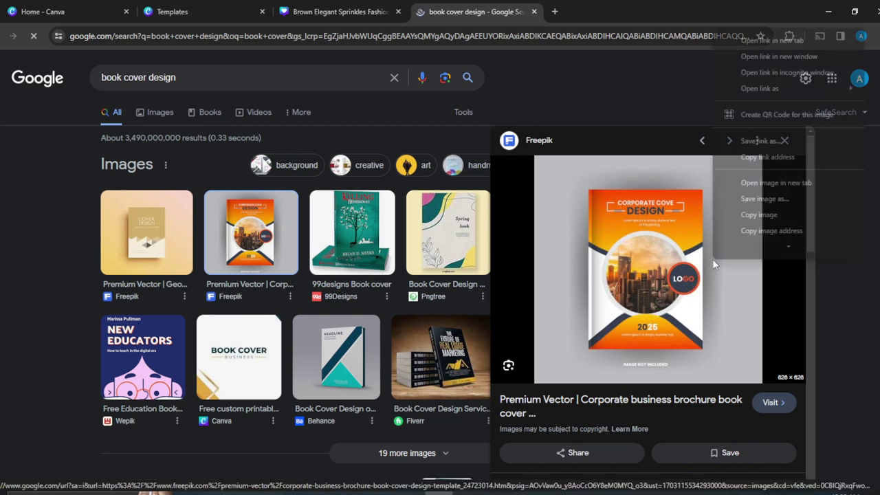
pyautogui.click(782, 199)
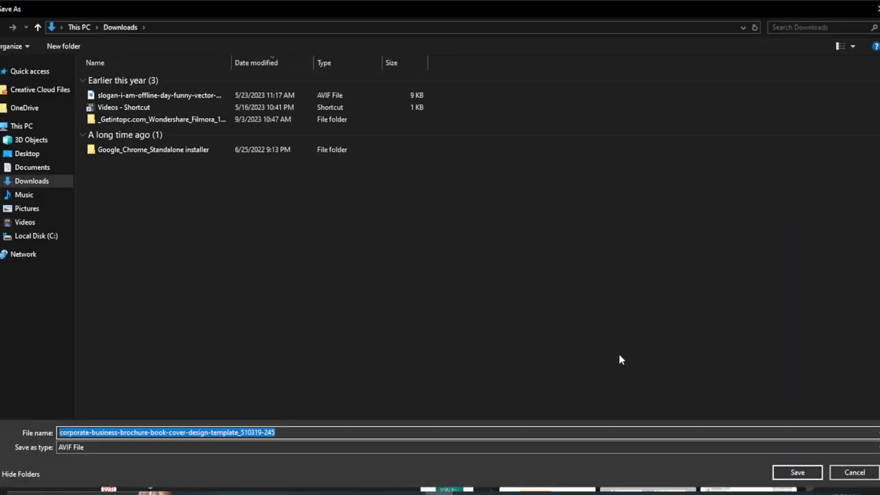
pyautogui.click(781, 472)
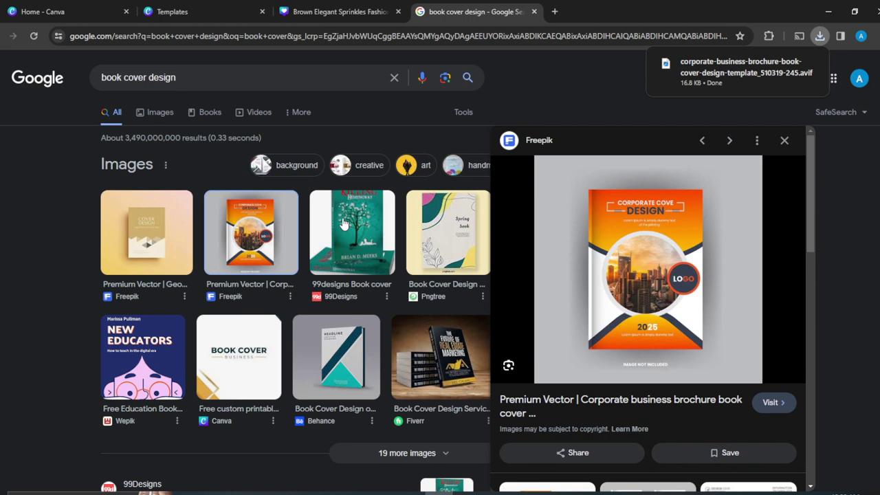
# Save the green Killing Hemingway book cover image to Downloads
pyautogui.click(344, 224)
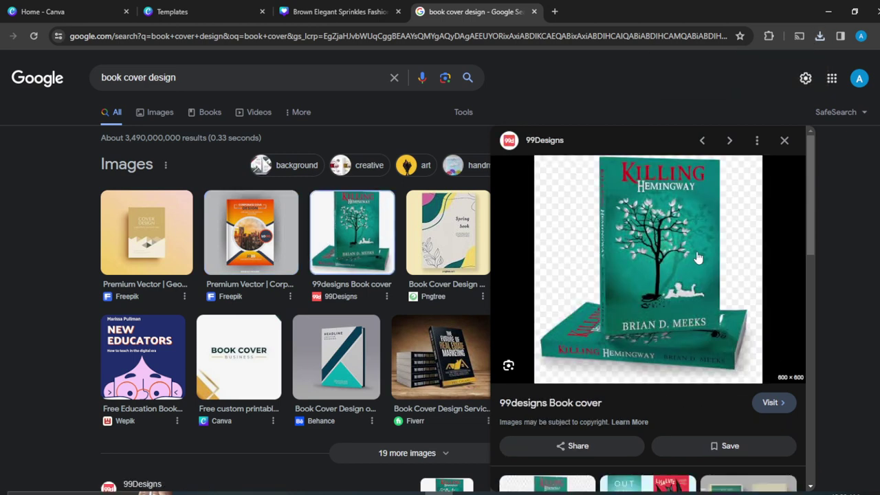
pyautogui.rightClick(680, 277)
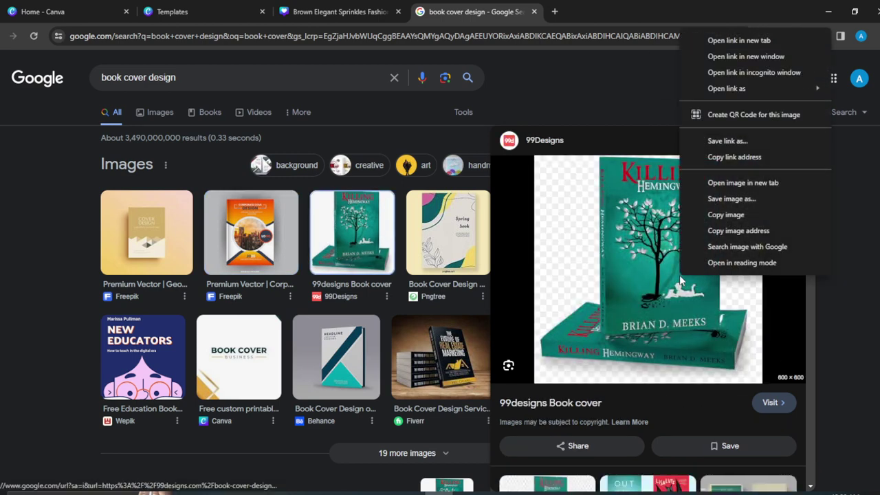
pyautogui.click(721, 199)
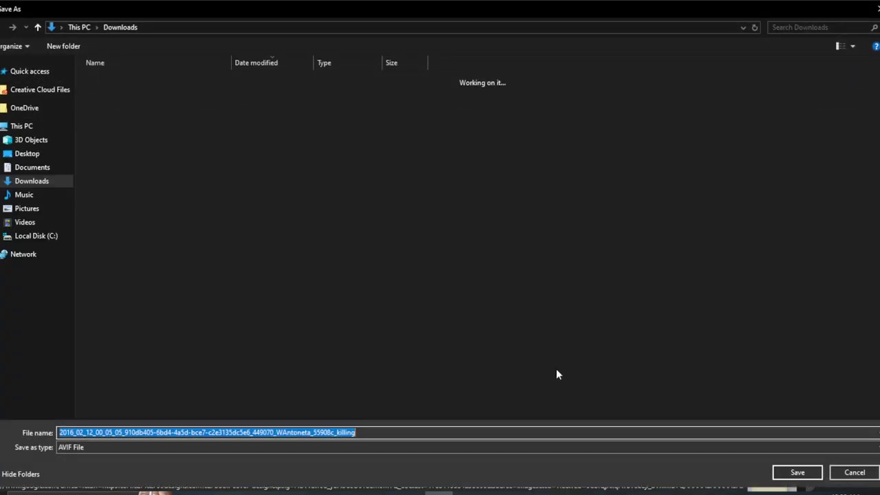
pyautogui.click(781, 472)
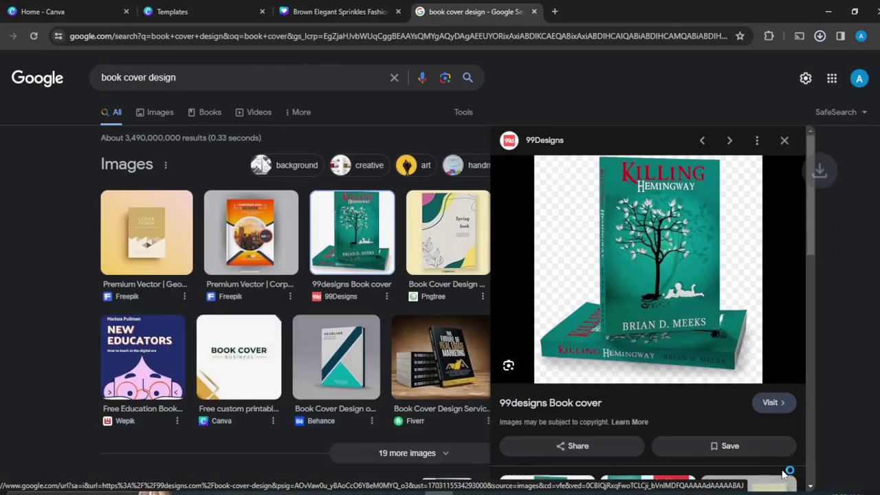
# Upload the Killing Hemingway and corporate cover files from Downloads to Canva Uploads
pyautogui.click(307, 20)
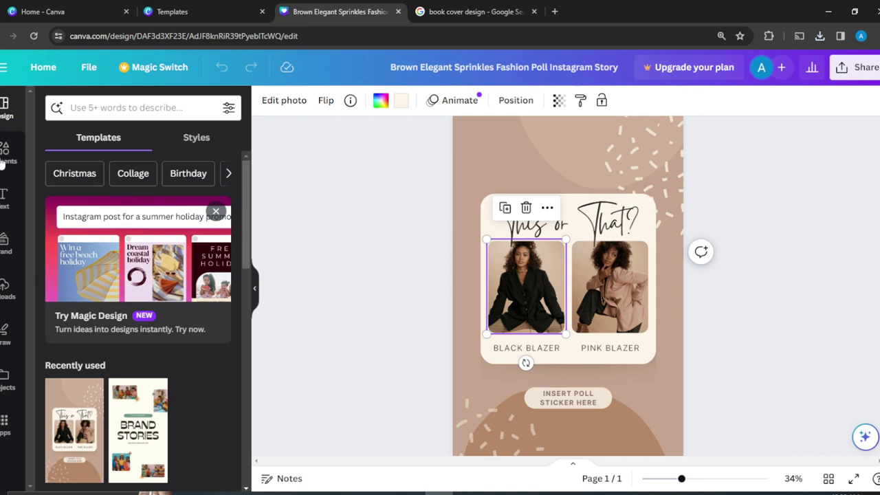
pyautogui.click(3, 293)
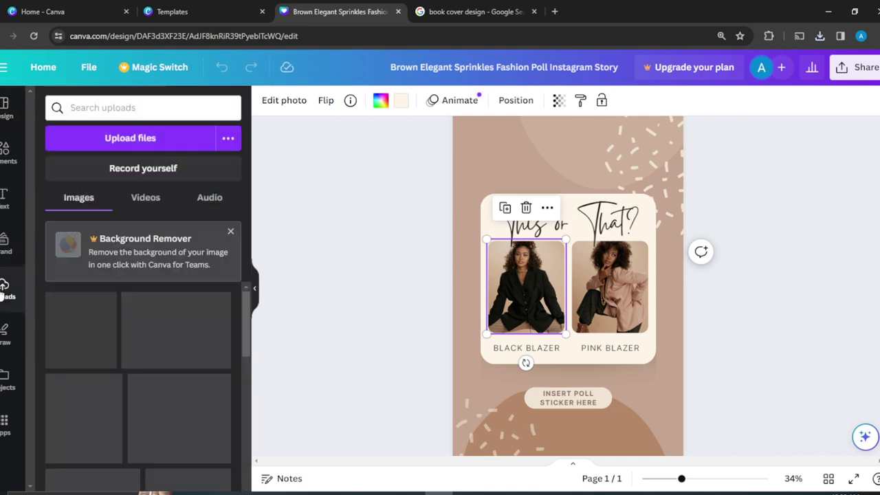
pyautogui.click(121, 141)
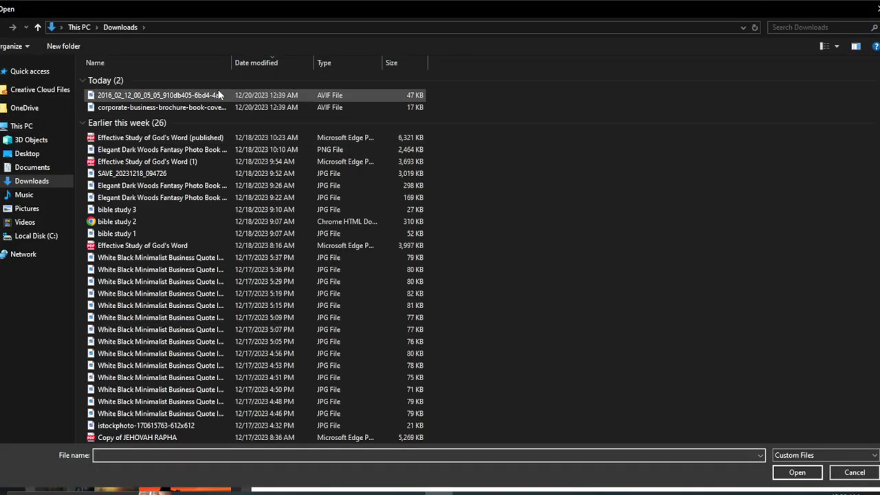
pyautogui.click(218, 91)
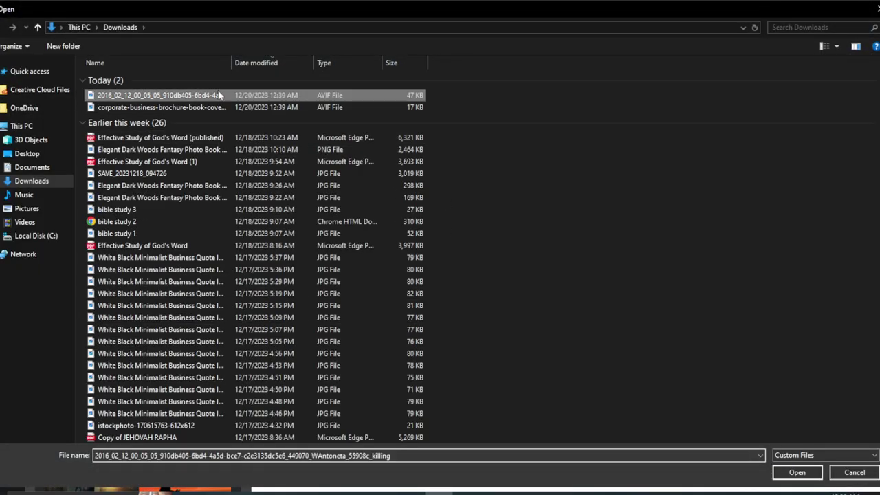
pyautogui.keyDown('ctrl'); pyautogui.click(215, 108); pyautogui.keyUp('ctrl')
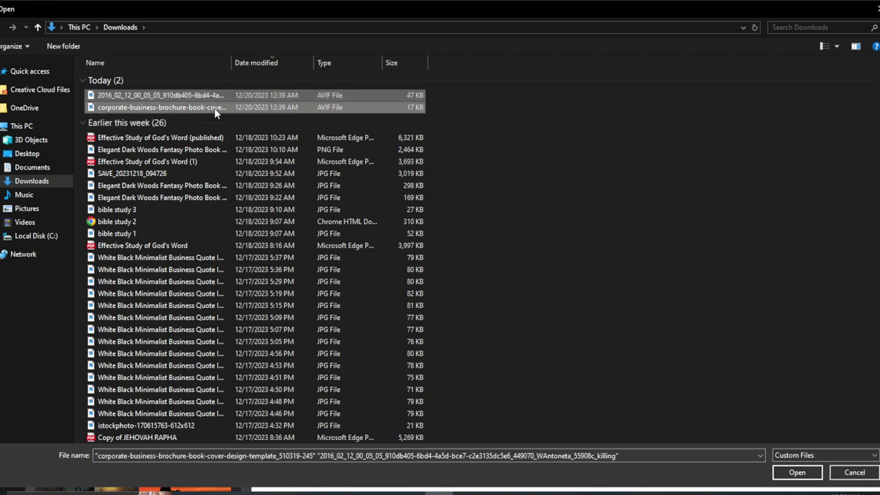
pyautogui.click(796, 473)
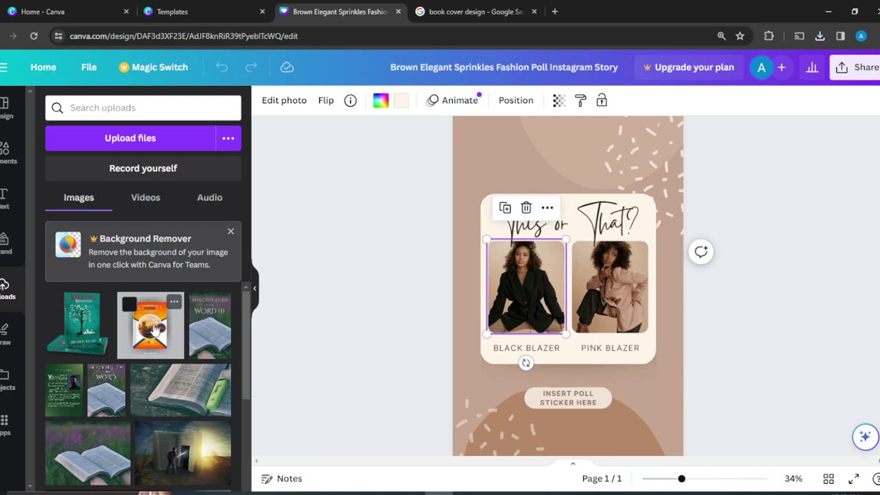
# Drop the orange corporate cover into the left frame and Killing Hemingway into the right
pyautogui.moveTo(152, 330); pyautogui.dragTo(500, 286)
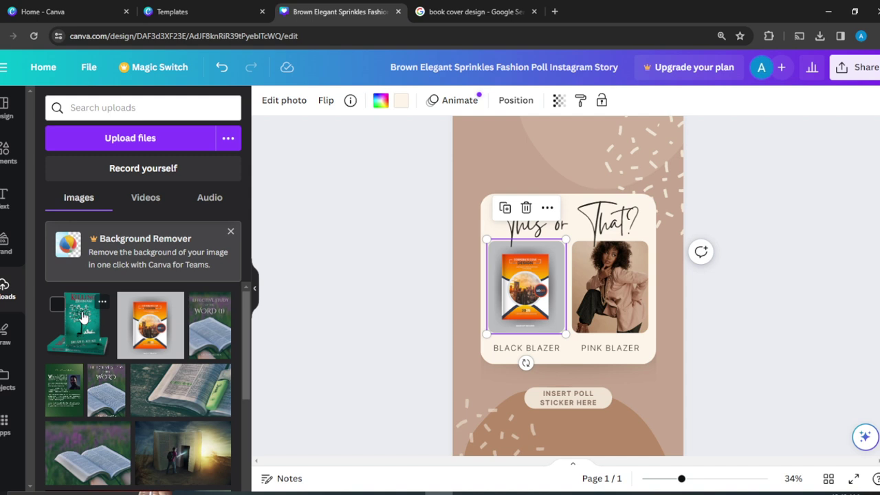
pyautogui.moveTo(82, 316); pyautogui.dragTo(576, 264)
pyautogui.click(733, 229)
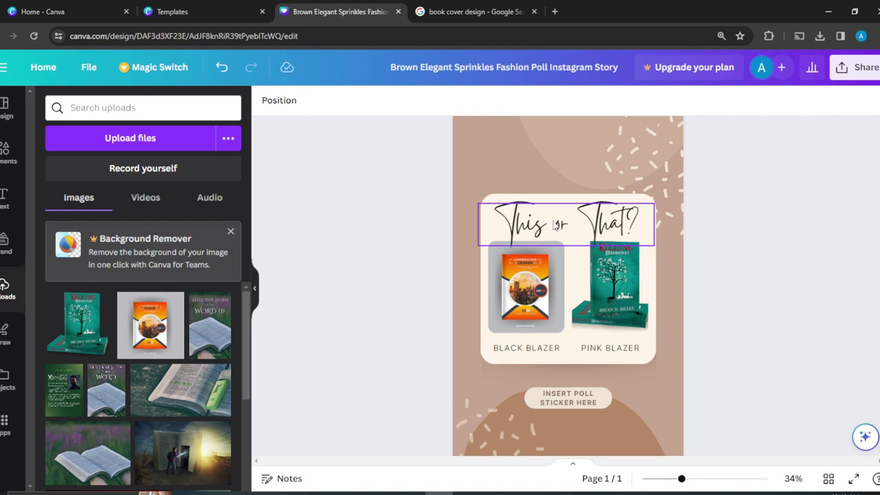
pyautogui.click(556, 224)
# Replace the 'This or That?' heading text with 'Right or Left?'
pyautogui.click(556, 225)
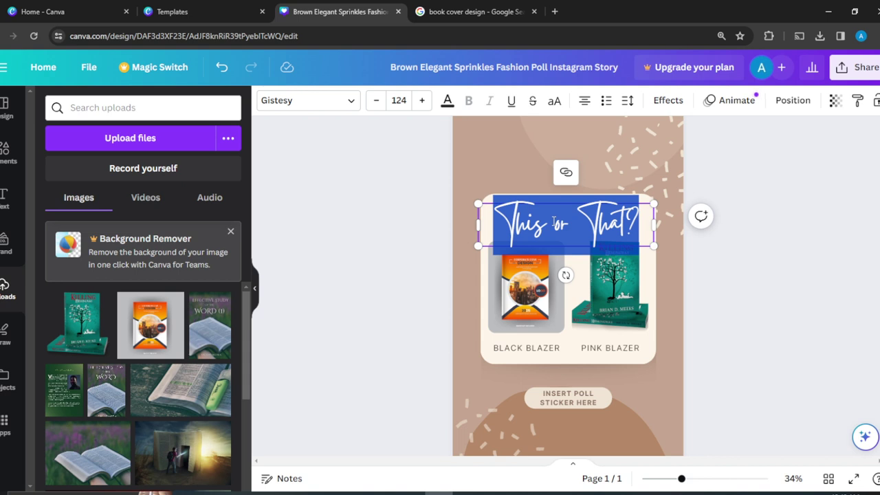
pyautogui.write('R')
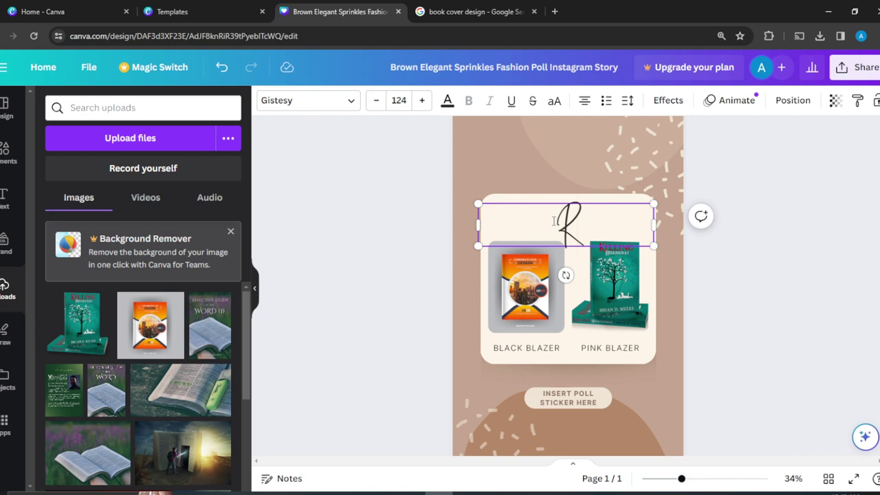
pyautogui.write('ight or')
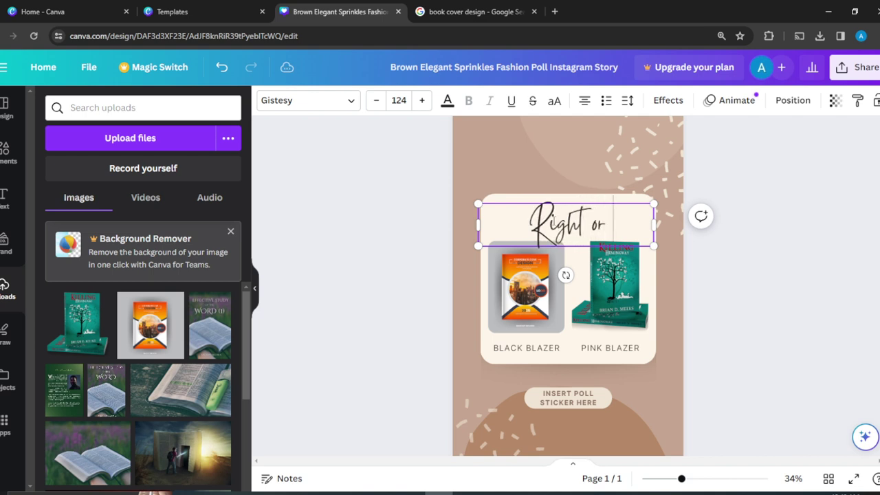
pyautogui.write(' Left')
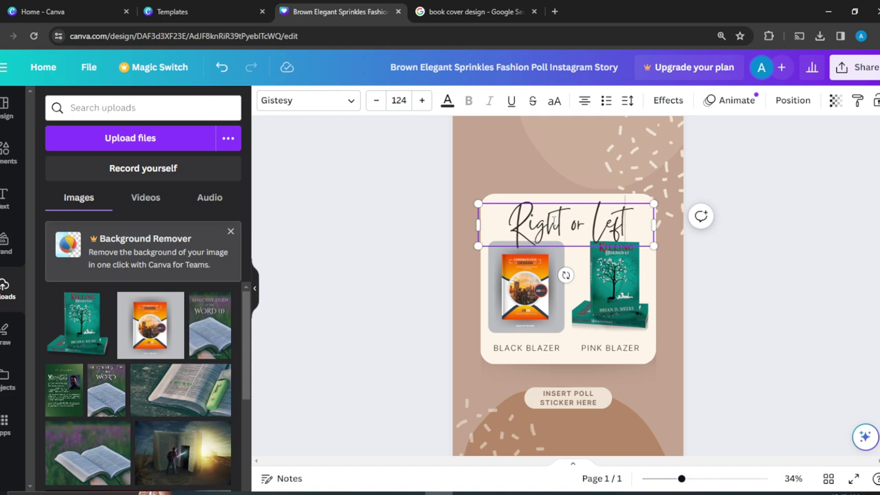
pyautogui.write('?')
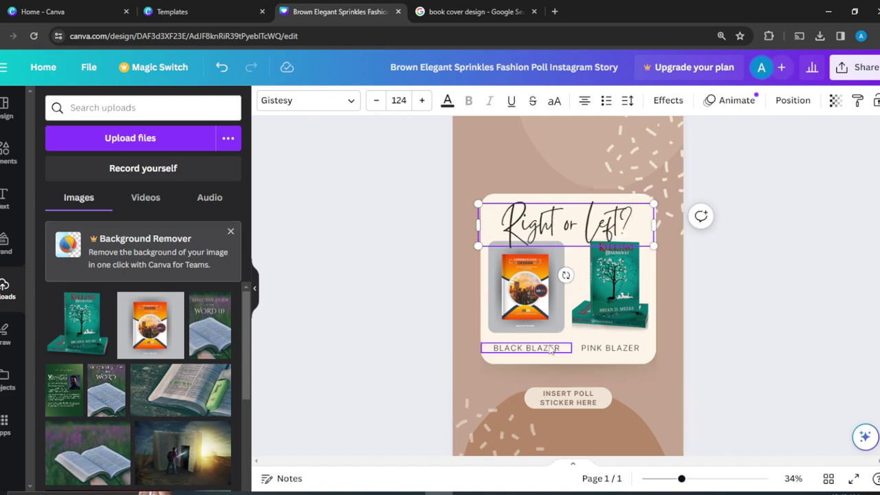
# Change the BLACK BLAZER caption to 'BOOK ONE'
pyautogui.click(542, 352)
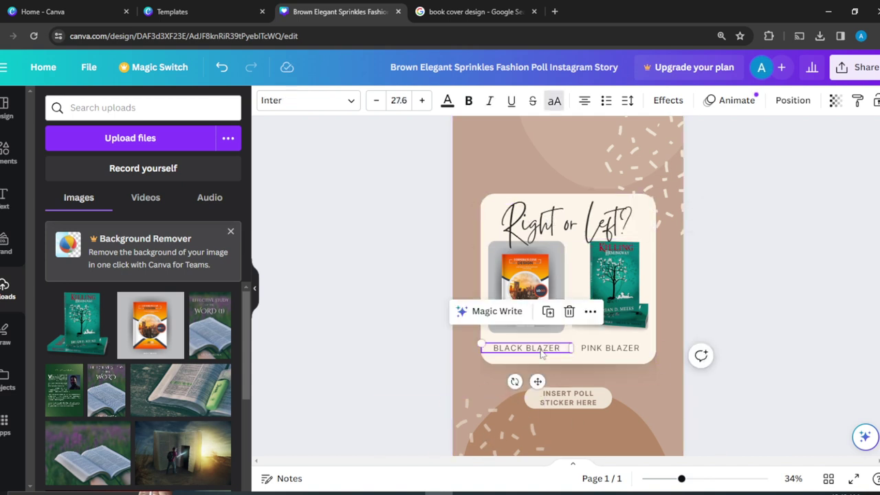
pyautogui.click(542, 352)
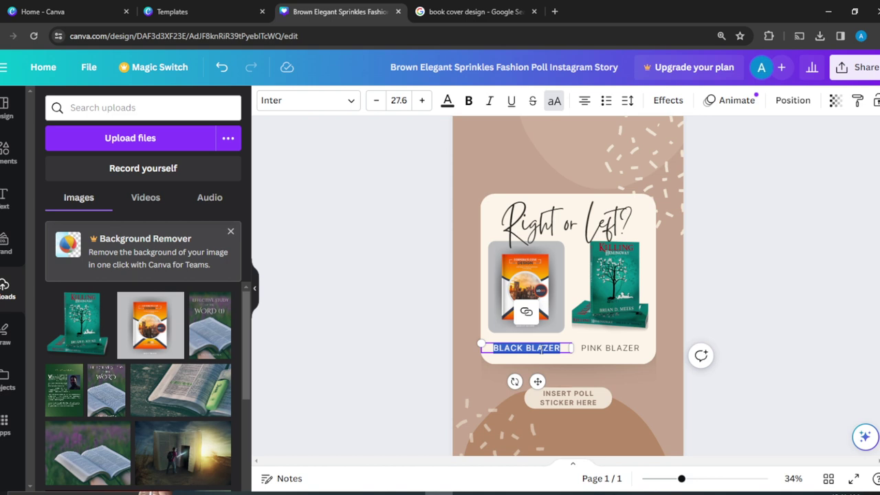
pyautogui.write('BOOK ONBE')
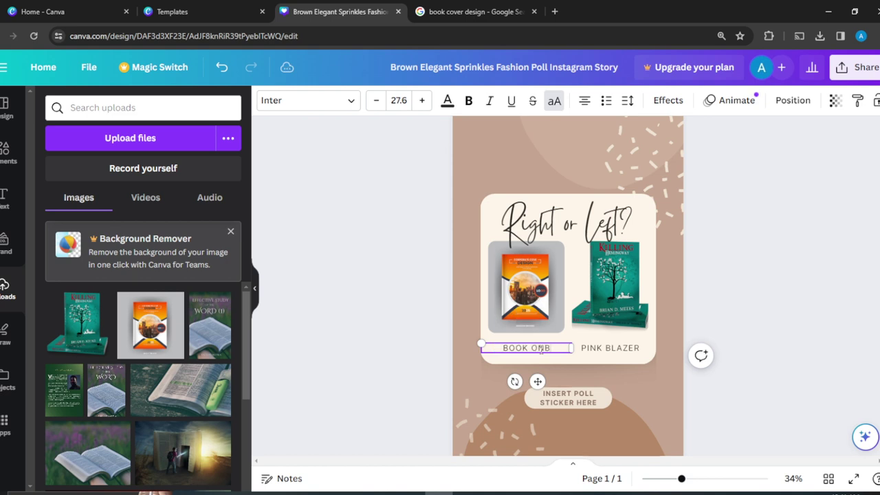
pyautogui.press('BackSpace')
pyautogui.press('BackSpace')
pyautogui.write('E')
pyautogui.click(604, 350)
# Change the PINK BLAZER caption to 'BOOK TWO'
pyautogui.click(610, 348)
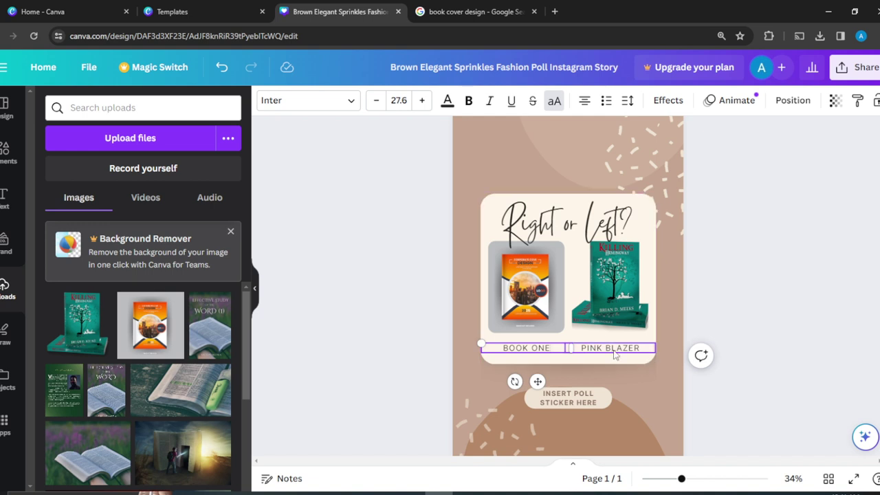
pyautogui.doubleClick(612, 349)
pyautogui.write('BOOK')
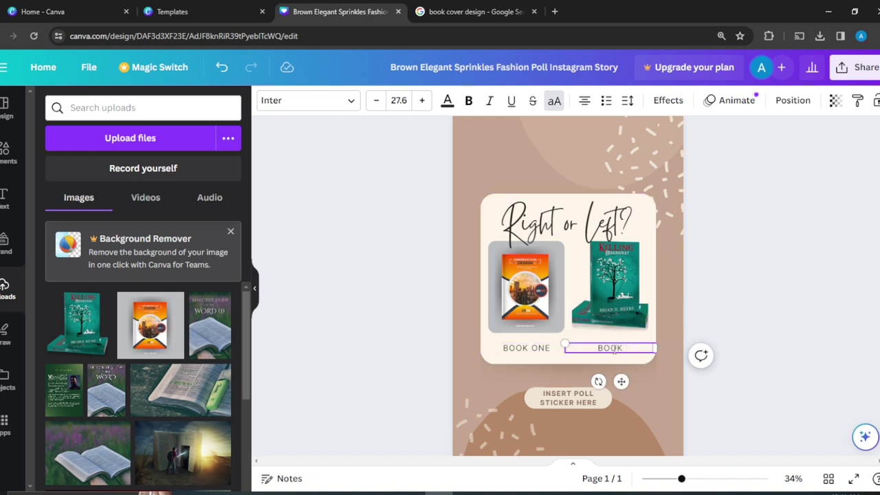
pyautogui.write(' TWO')
pyautogui.click(761, 335)
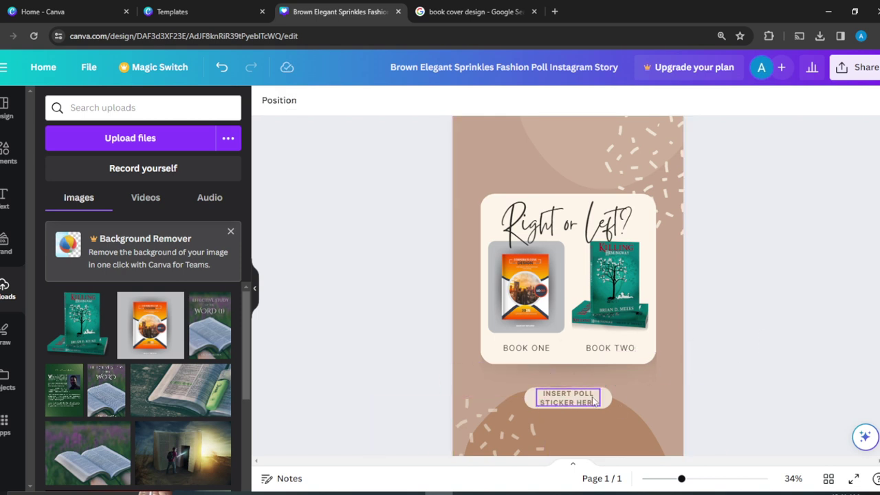
pyautogui.click(557, 405)
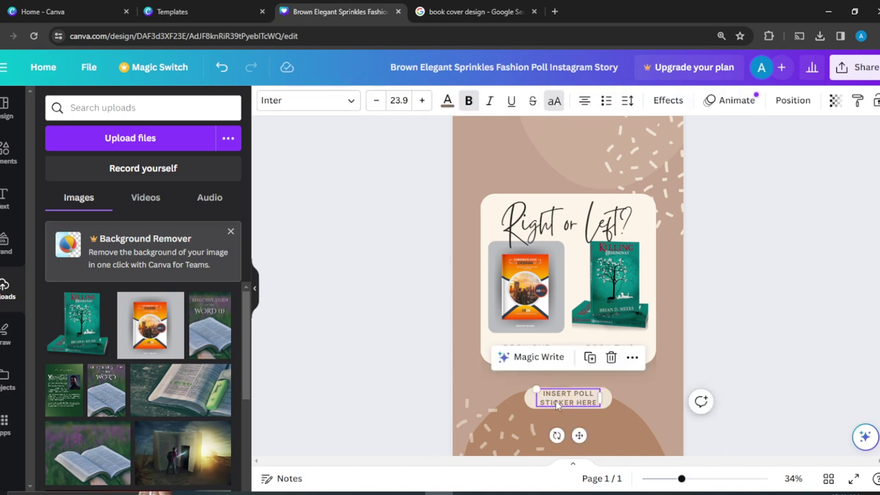
# Delete the 'INSERT POLL STICKER HERE' text and the pill-shaped box beneath the card
pyautogui.click(611, 357)
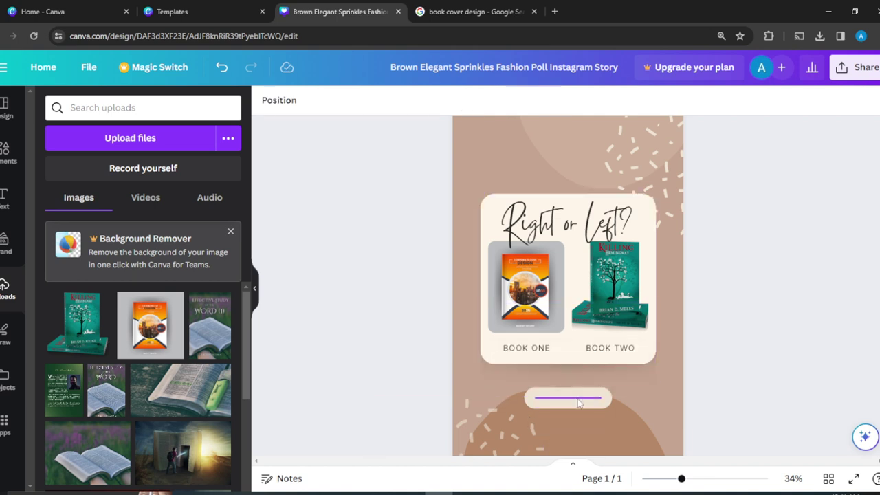
pyautogui.click(578, 402)
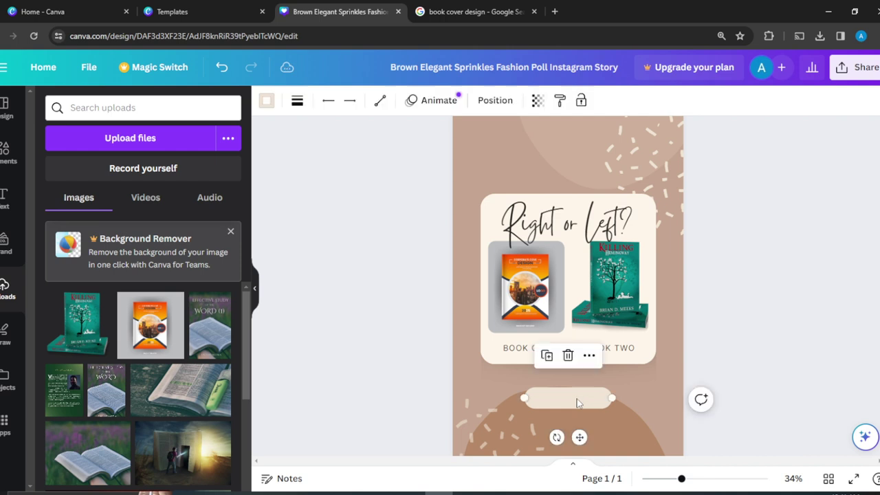
pyautogui.click(589, 356)
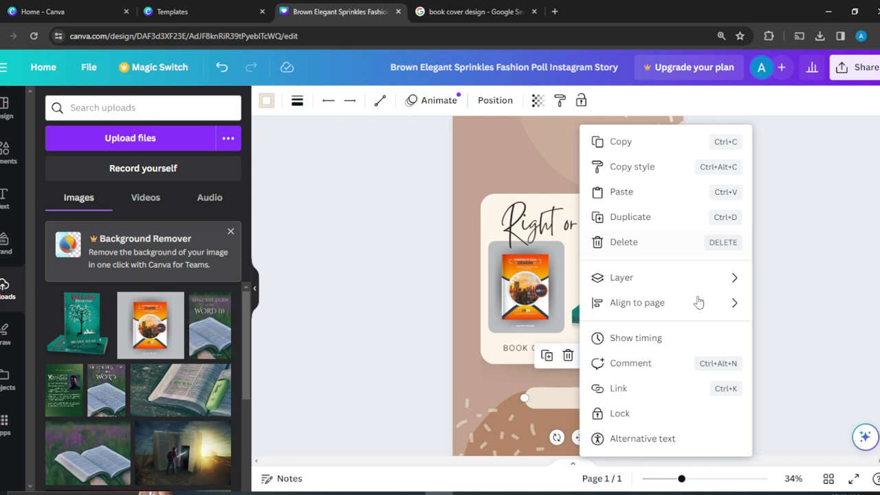
pyautogui.click(843, 259)
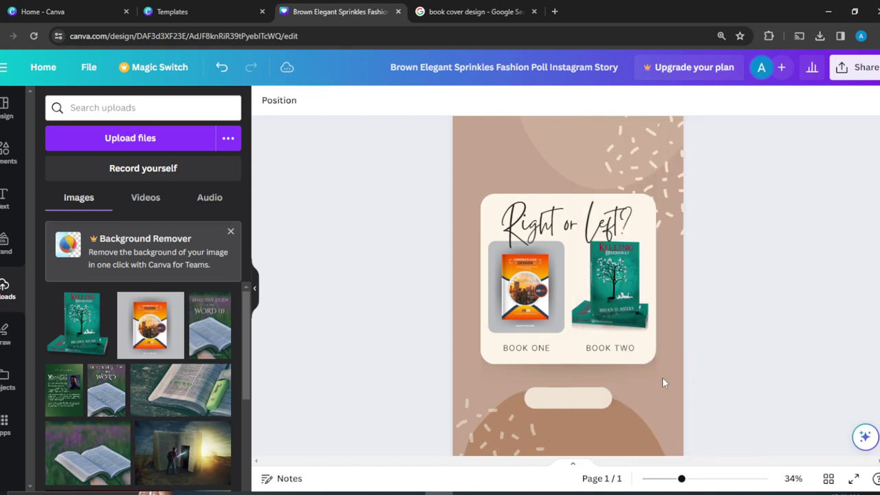
pyautogui.click(562, 401)
pyautogui.click(566, 356)
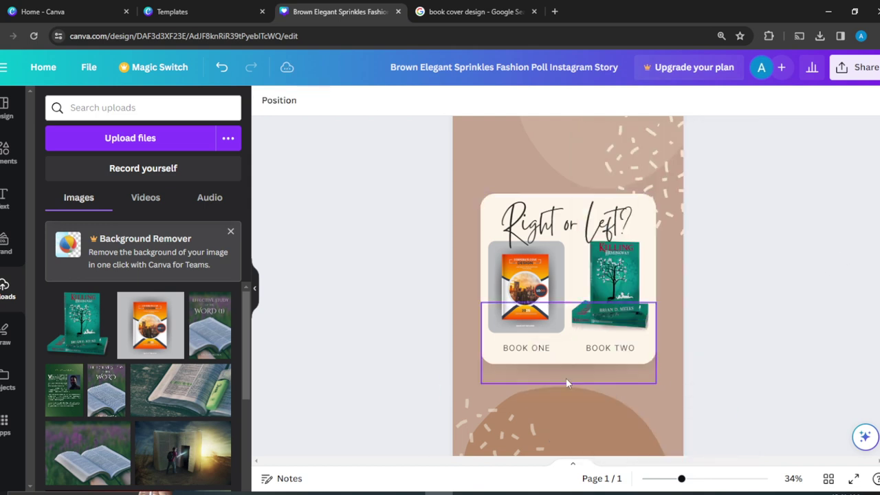
# Zoom out to 18% to see the whole story and open the Share this design panel
pyautogui.scroll(1, 867, 144)
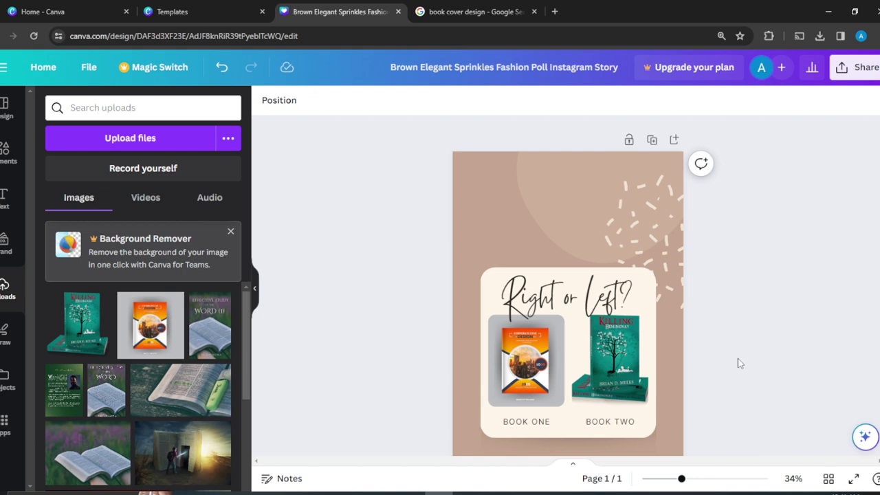
pyautogui.moveTo(682, 479); pyautogui.dragTo(662, 479)
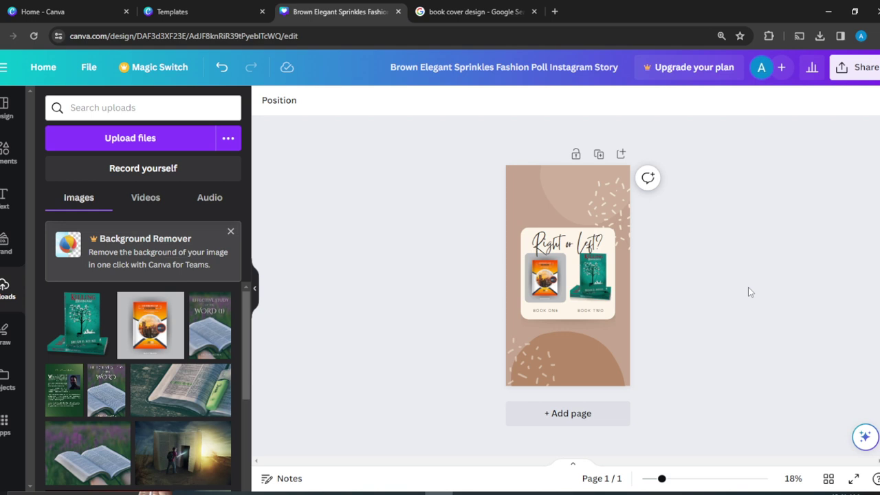
pyautogui.click(858, 69)
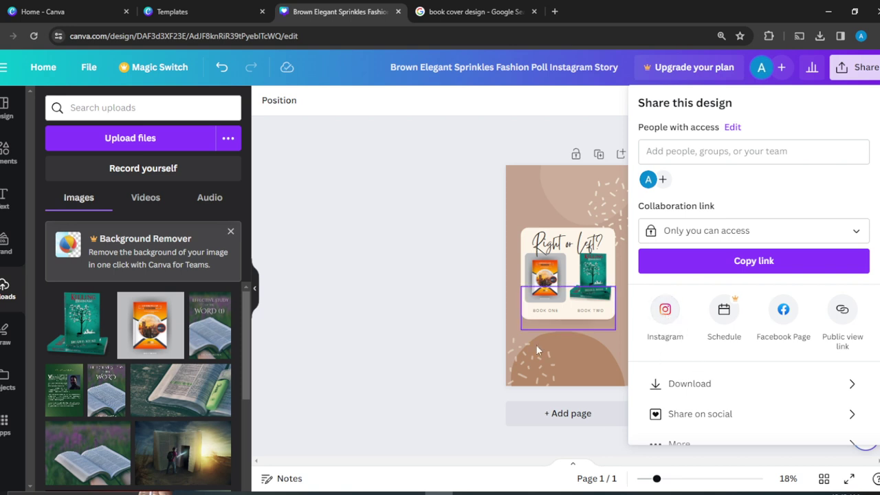
# Close the Share panel and deselect the Right or Left? heading
pyautogui.click(447, 195)
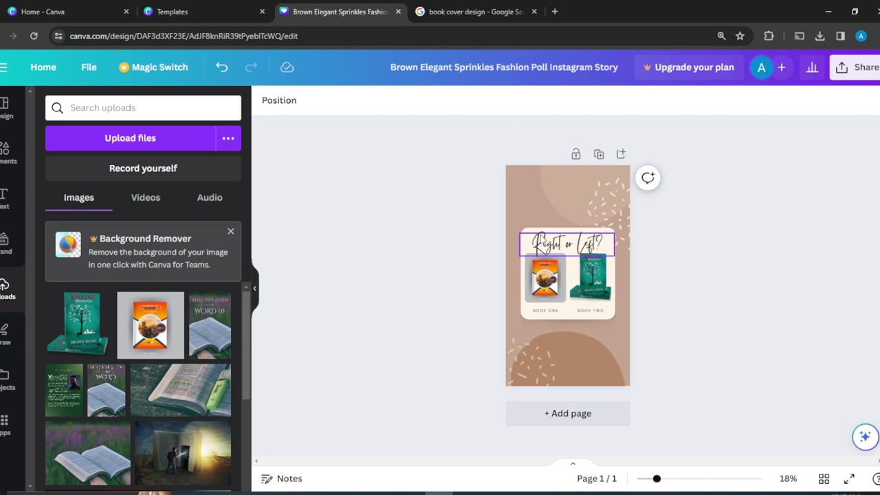
pyautogui.click(543, 240)
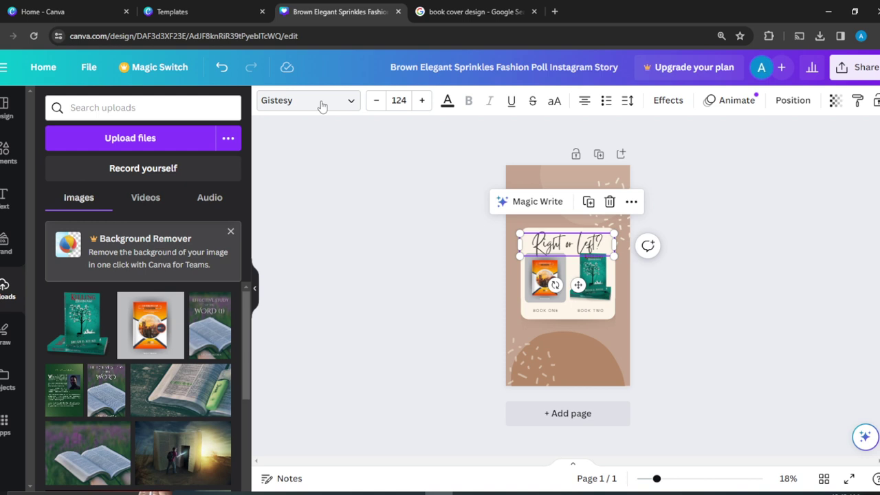
pyautogui.click(870, 258)
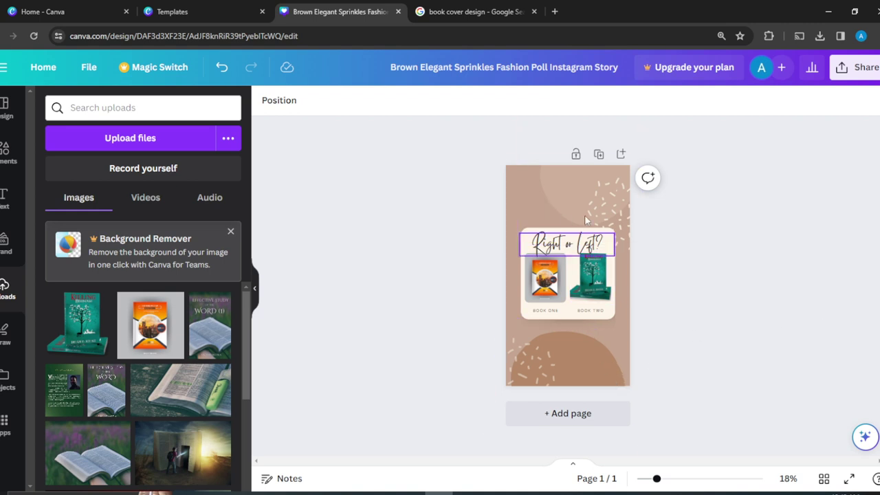
# Set the page background colour to dark brown after trying brown and orange
pyautogui.click(527, 168)
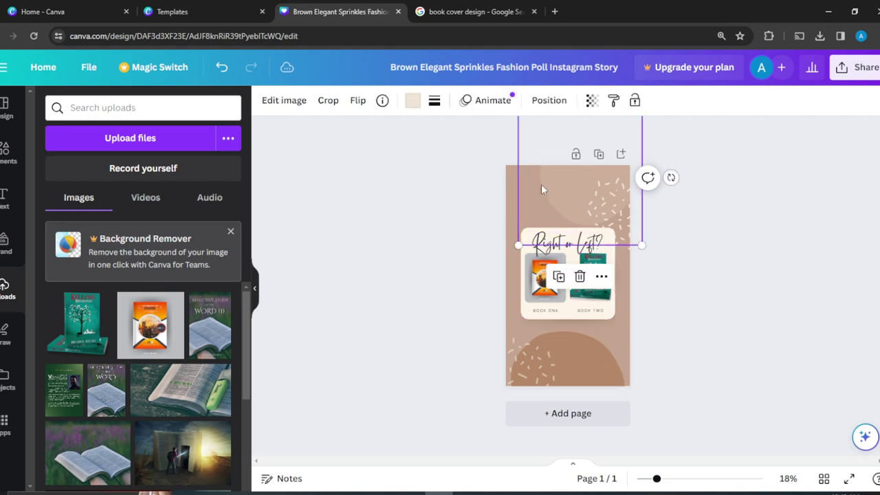
pyautogui.click(507, 282)
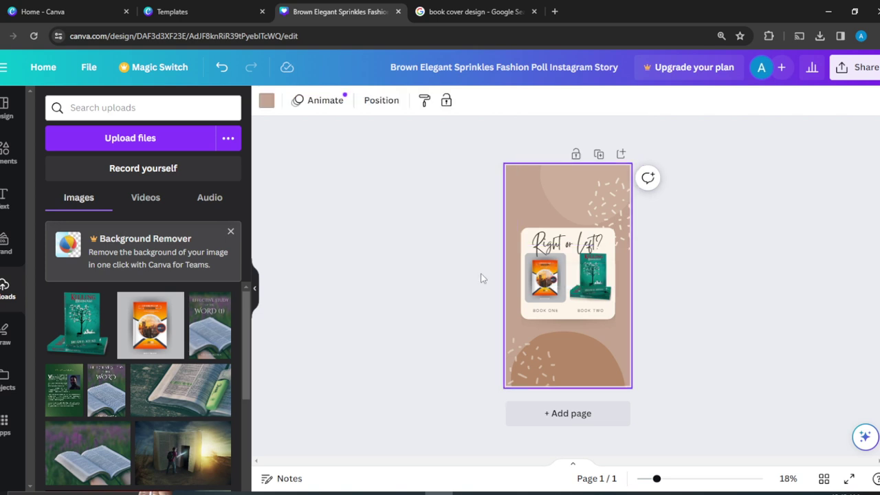
pyautogui.click(266, 101)
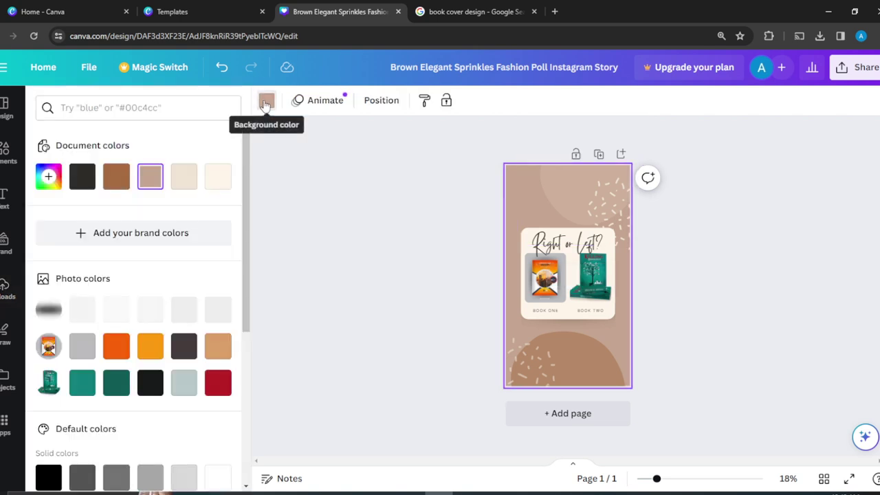
pyautogui.click(116, 177)
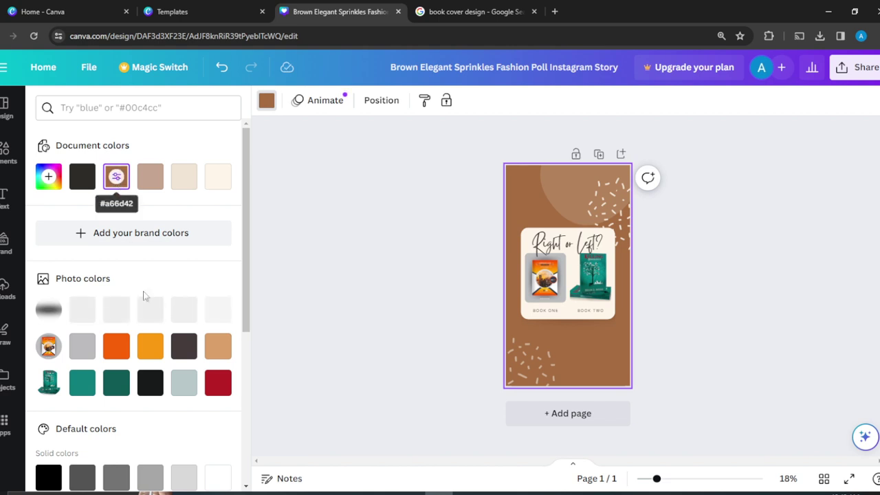
pyautogui.click(115, 349)
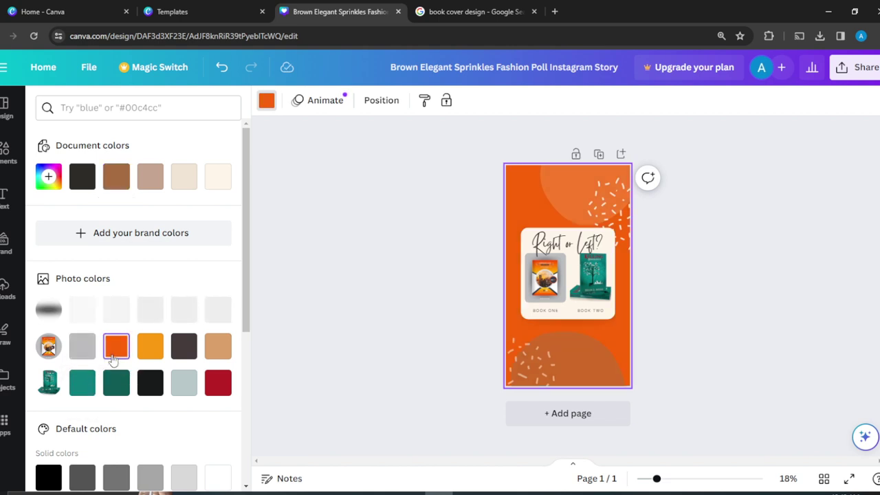
pyautogui.click(191, 348)
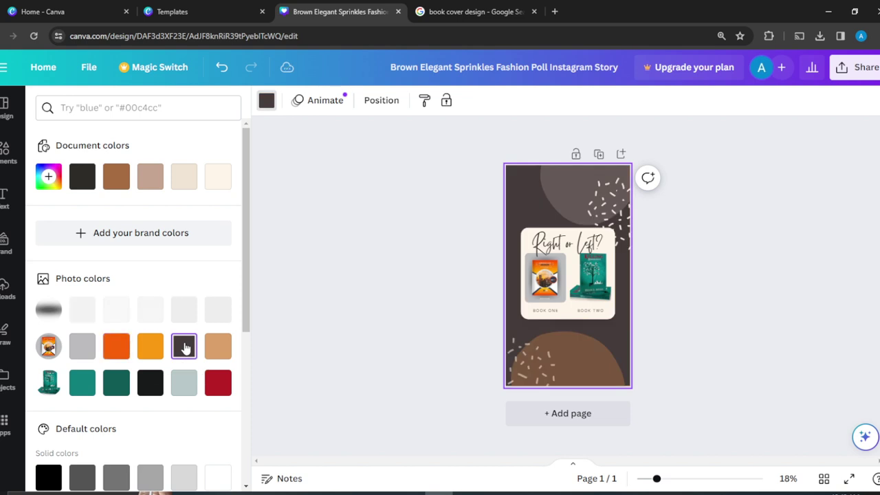
pyautogui.click(808, 249)
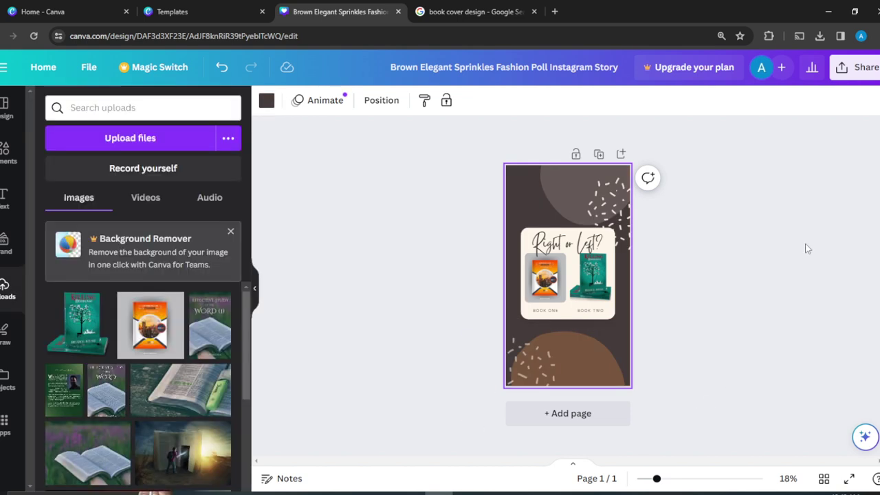
# Move the top sprinkles up-right toward the corner and nudge the bottom sprinkles down-left
pyautogui.click(608, 208)
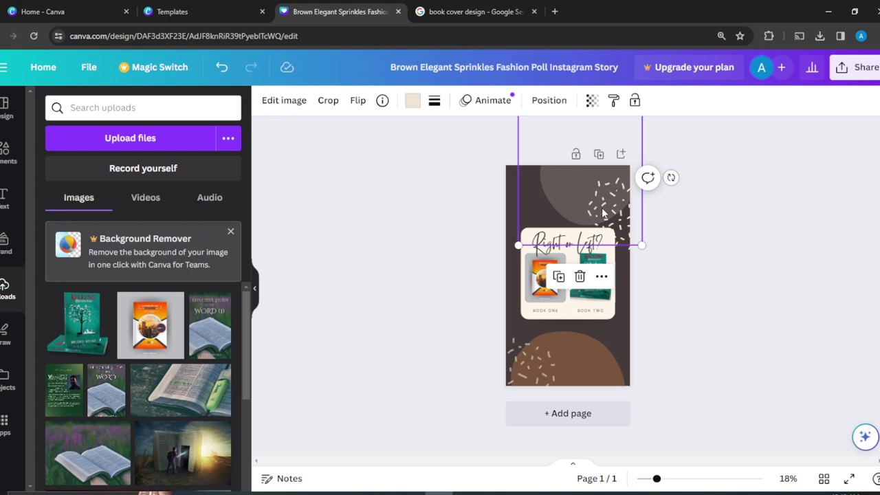
pyautogui.moveTo(605, 214); pyautogui.dragTo(637, 194)
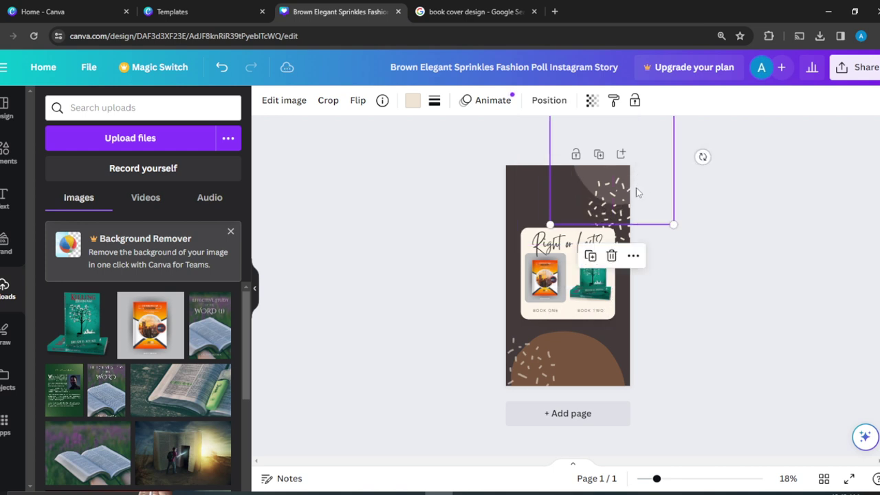
pyautogui.click(651, 309)
pyautogui.moveTo(516, 355); pyautogui.dragTo(512, 369)
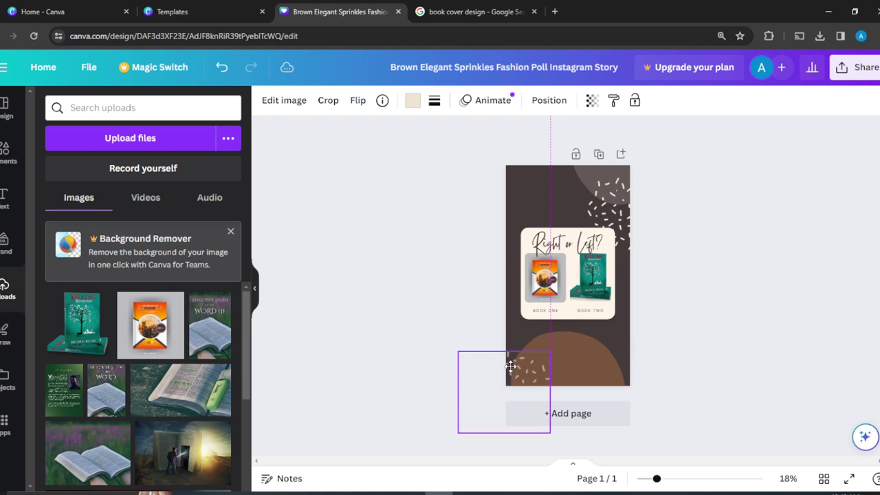
pyautogui.click(774, 293)
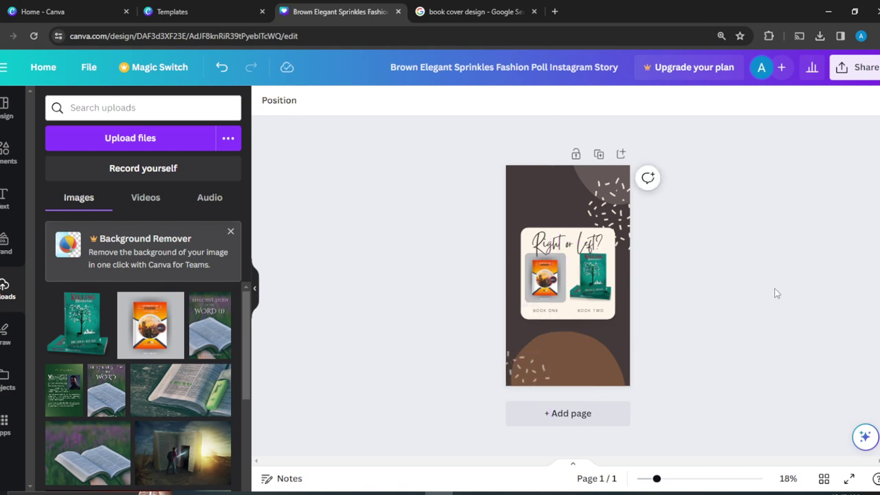